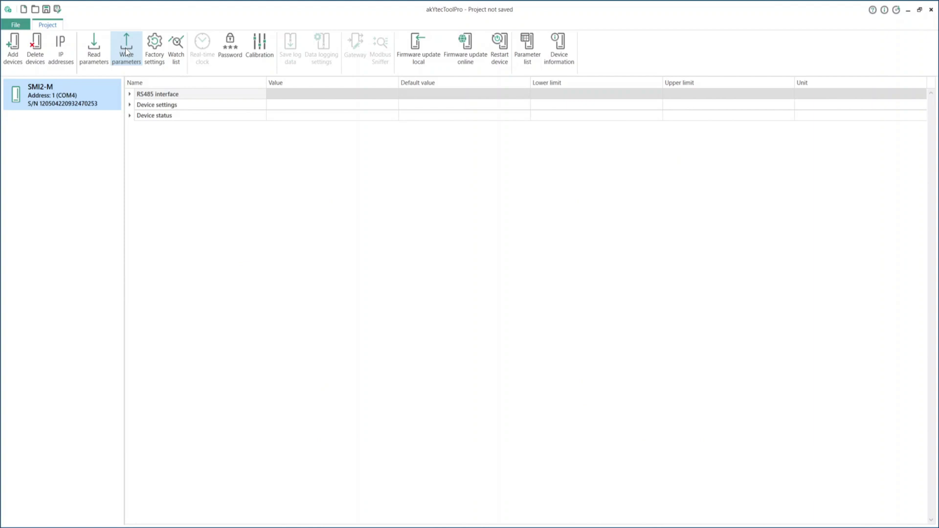
- Set the baud rate of the RS485 interface to 115200
left_click(130, 94)
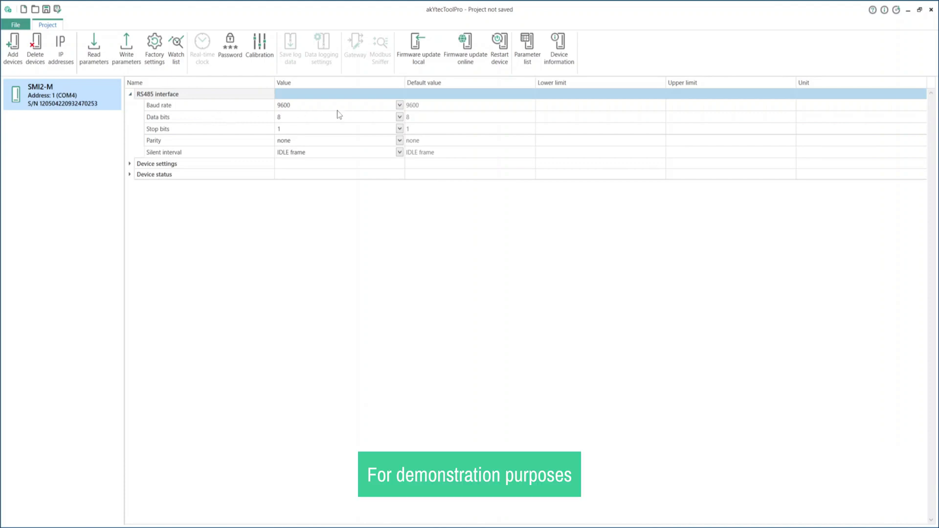
left_click(399, 106)
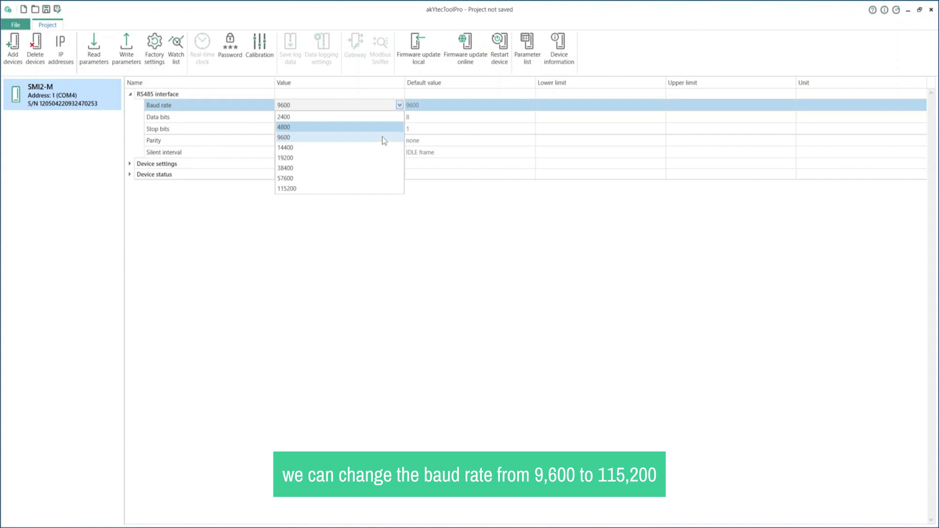
left_click(345, 184)
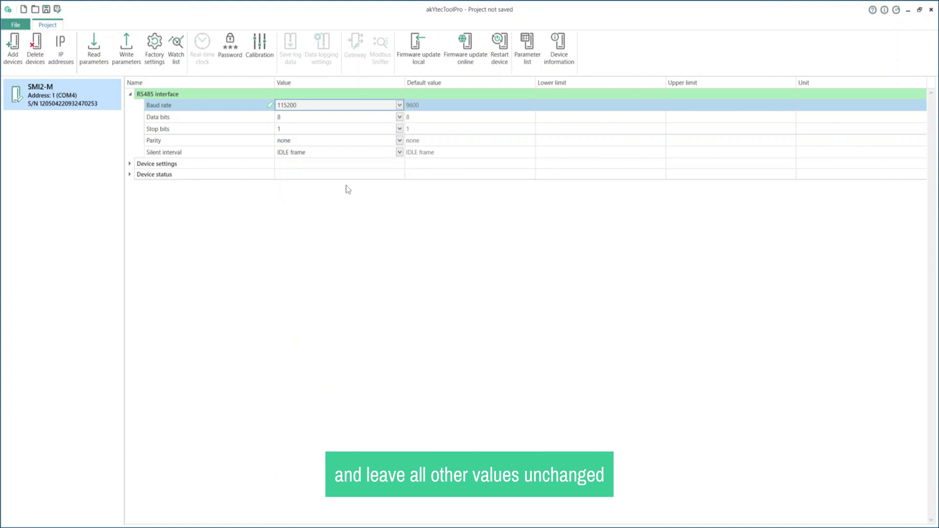
- In the device's display settings, set the data type to REAL and the decimal point position to two decimals (--.--)
left_click(132, 164)
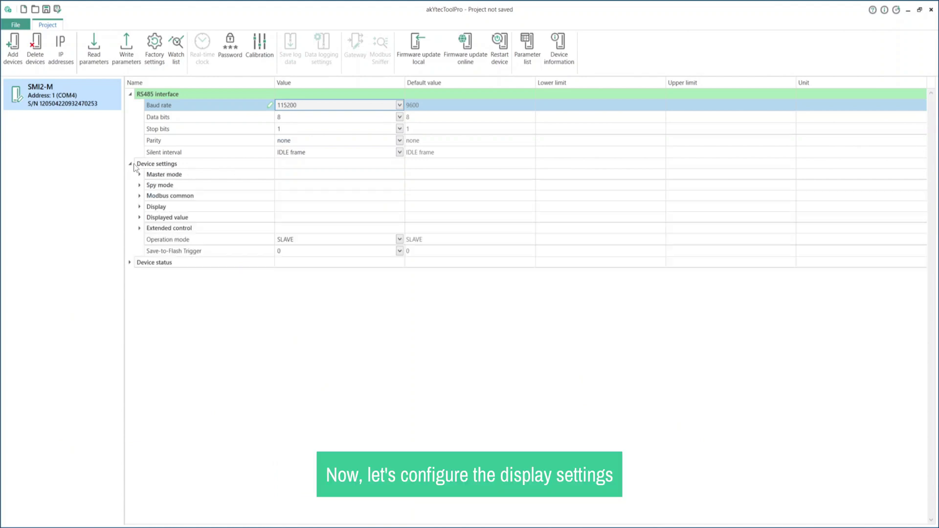
left_click(140, 206)
left_click(406, 217)
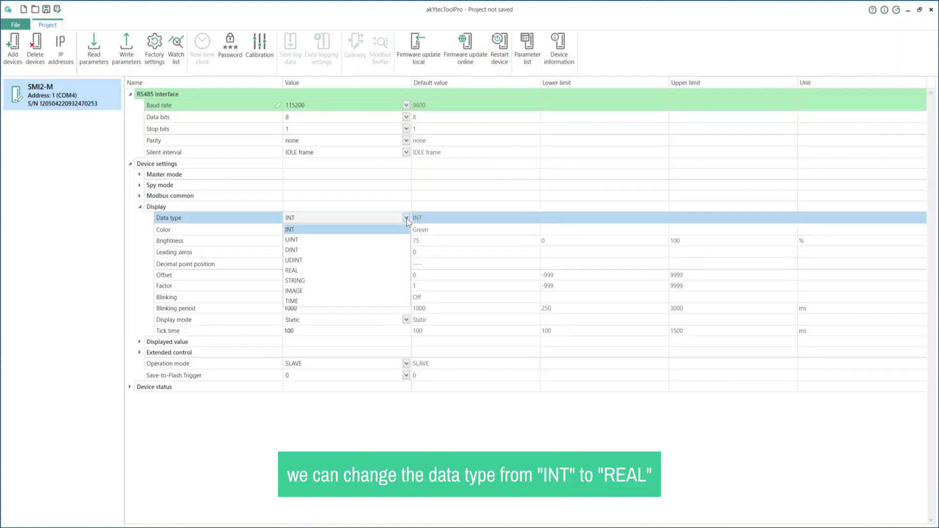
left_click(362, 272)
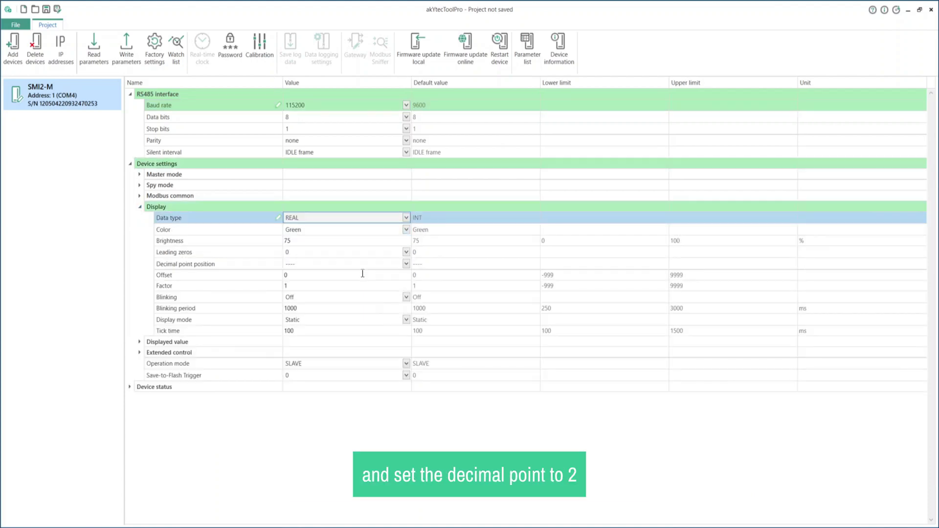
left_click(406, 263)
left_click(387, 298)
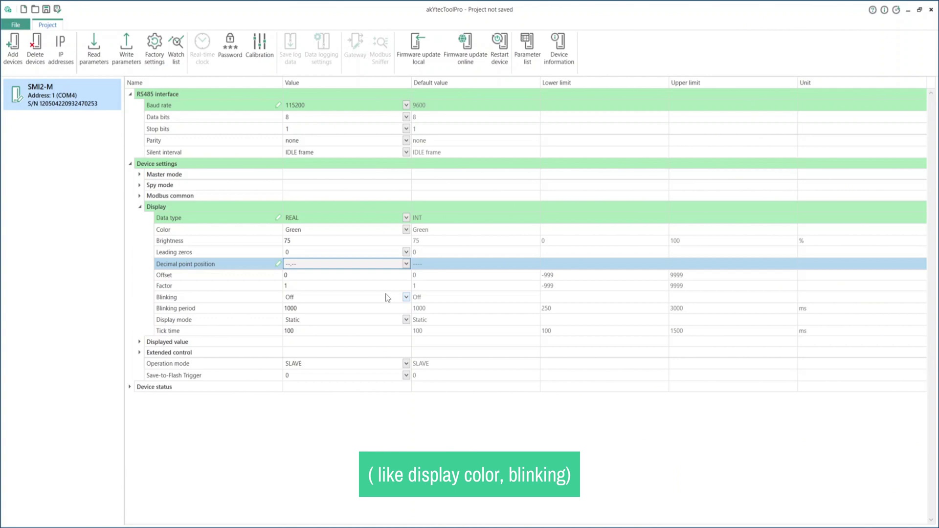
- Set the Modbus safe state timeout to 10 s and the safe state color to Red, and write the parameters to the device
left_click(140, 197)
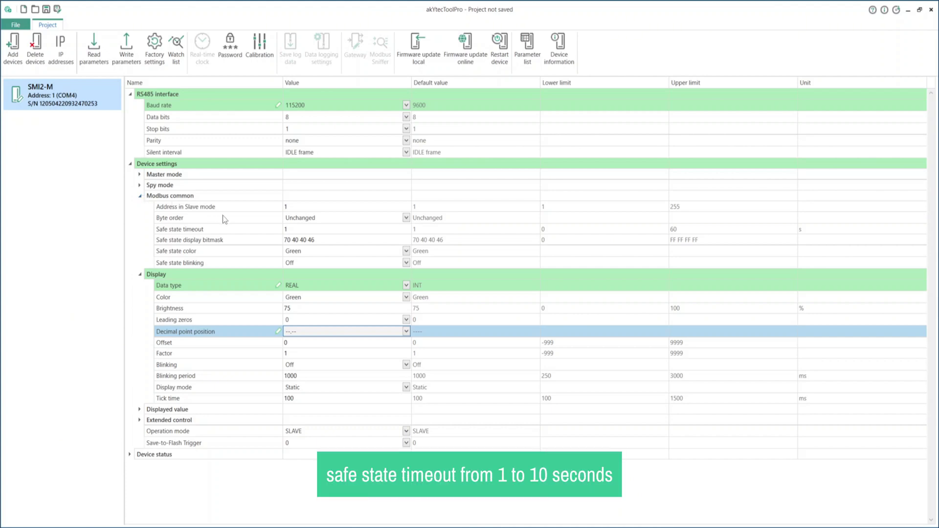
left_click(305, 229)
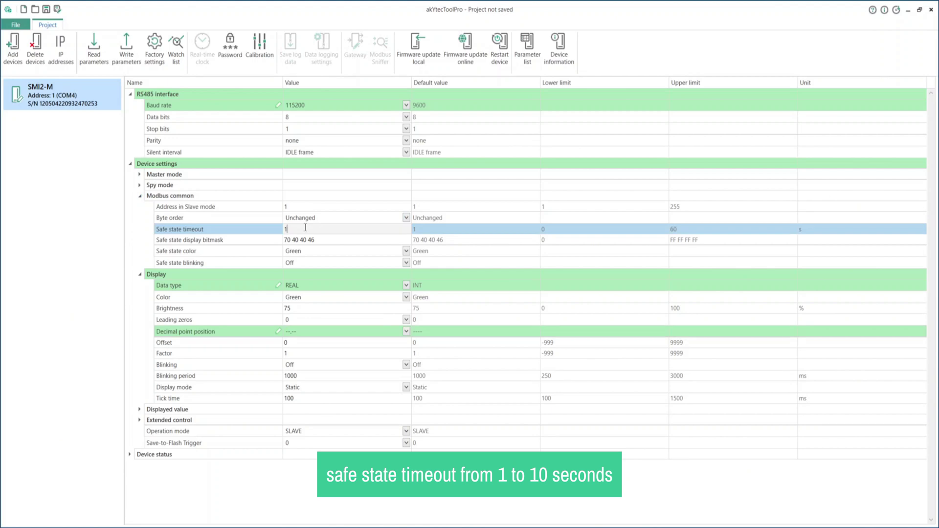
type("0")
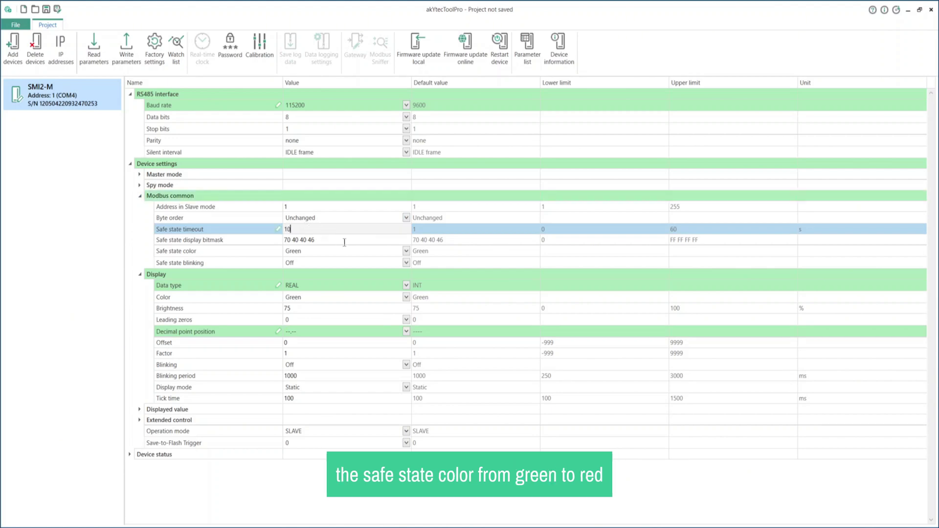
left_click(406, 251)
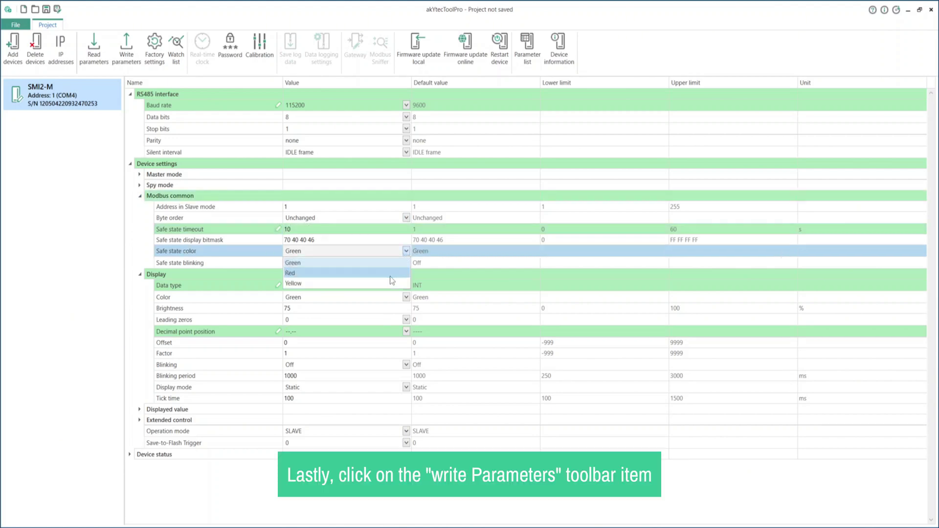
left_click(390, 274)
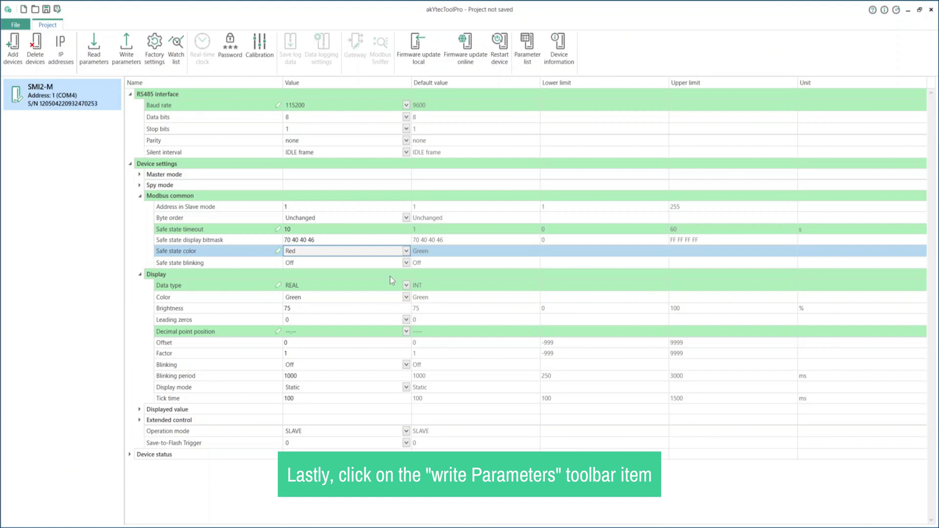
left_click(137, 49)
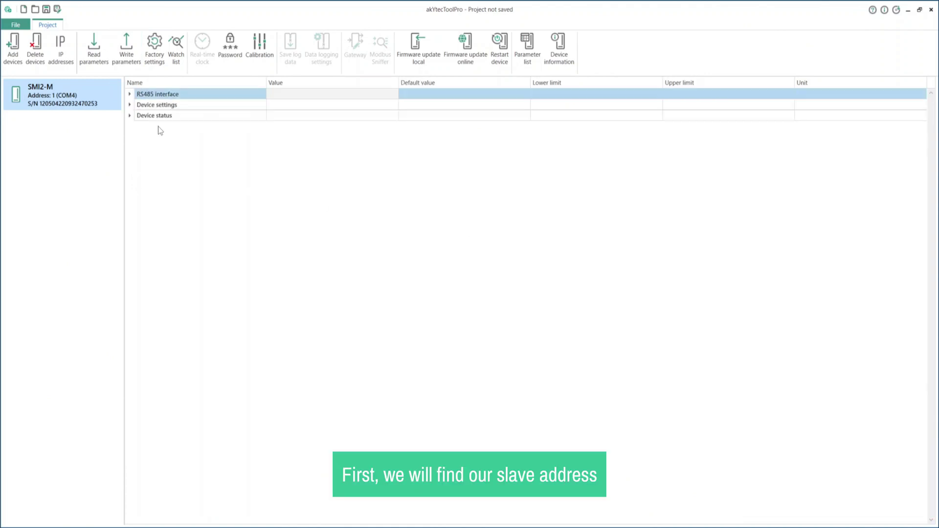
- In the common Modbus settings, set the address in slave mode to 16 and the byte order to Swap registers
left_click(130, 105)
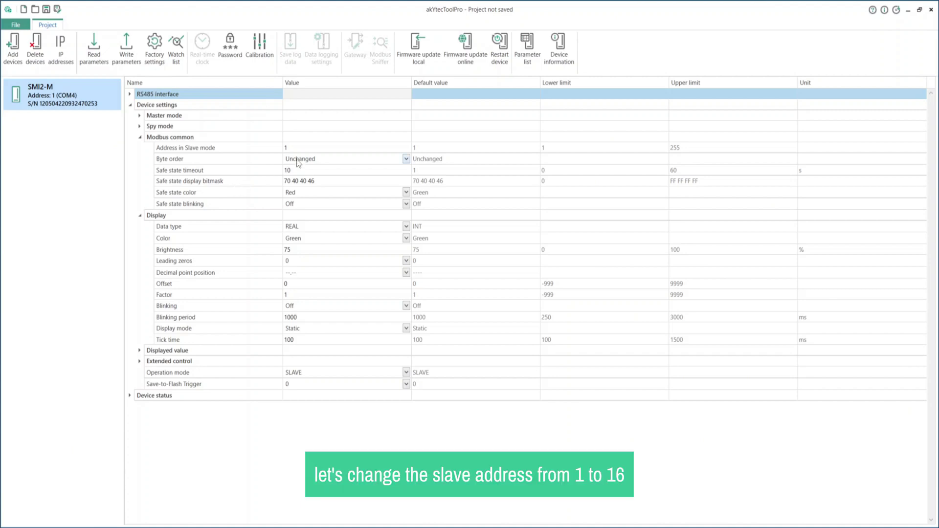
left_click(321, 150)
key("BackSpace")
type("16")
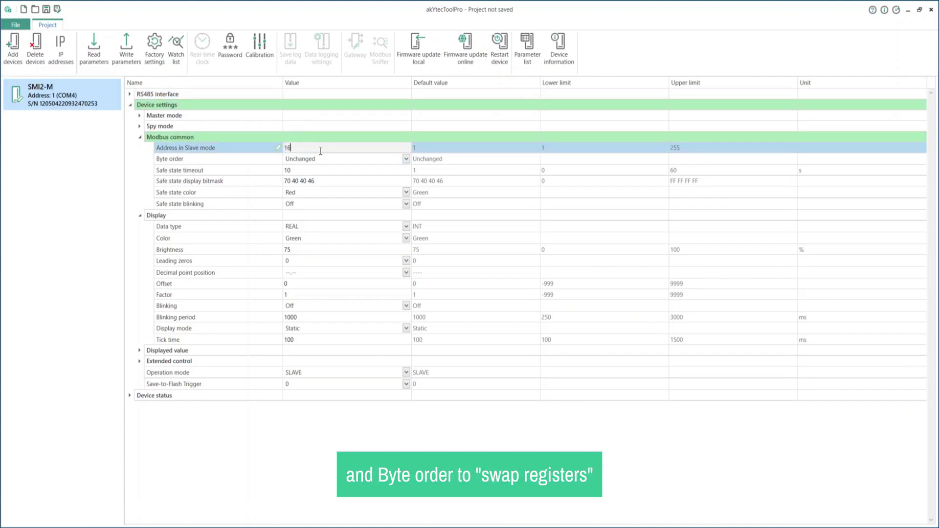
left_click(394, 159)
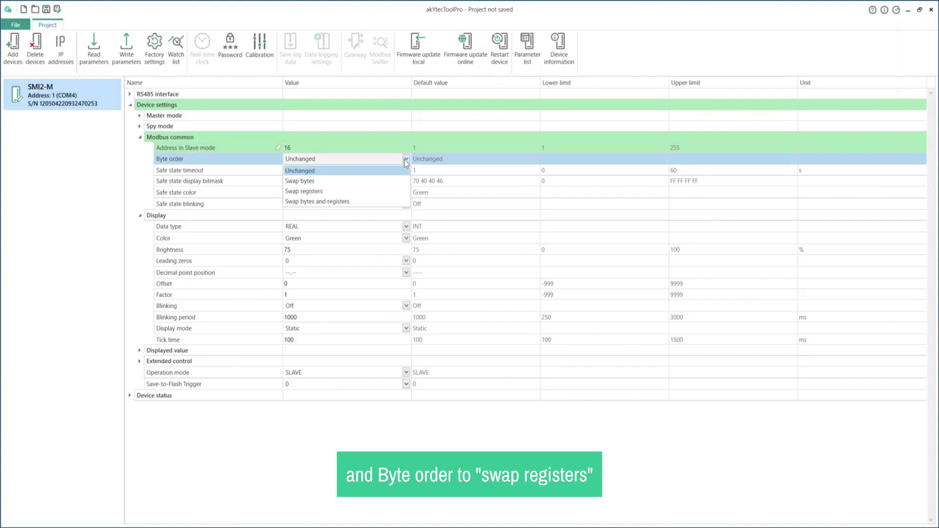
left_click(388, 192)
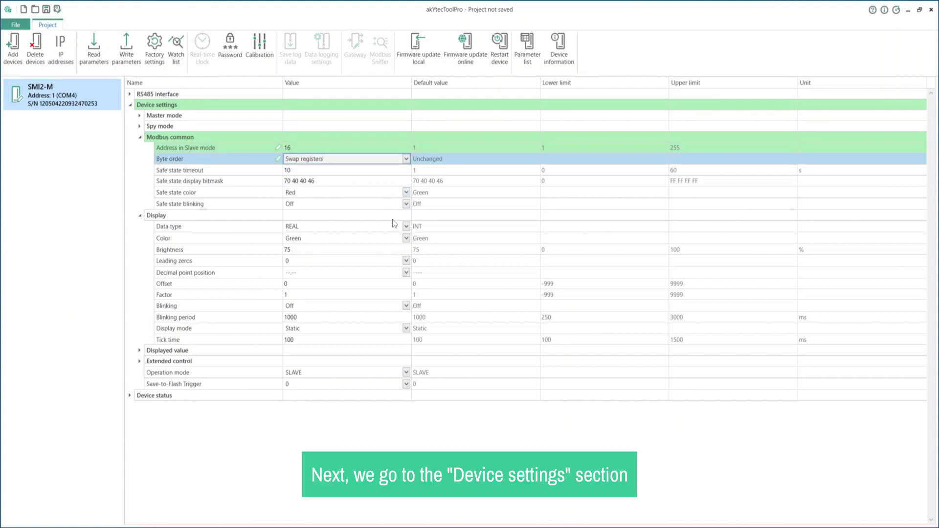
- Select SLAVE as the operation mode and write the parameters to the device
left_click(383, 374)
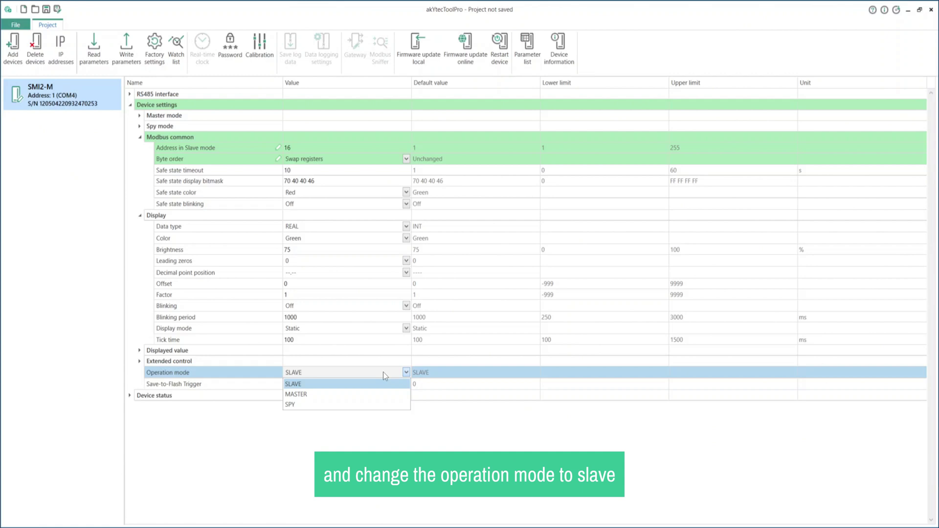
left_click(383, 383)
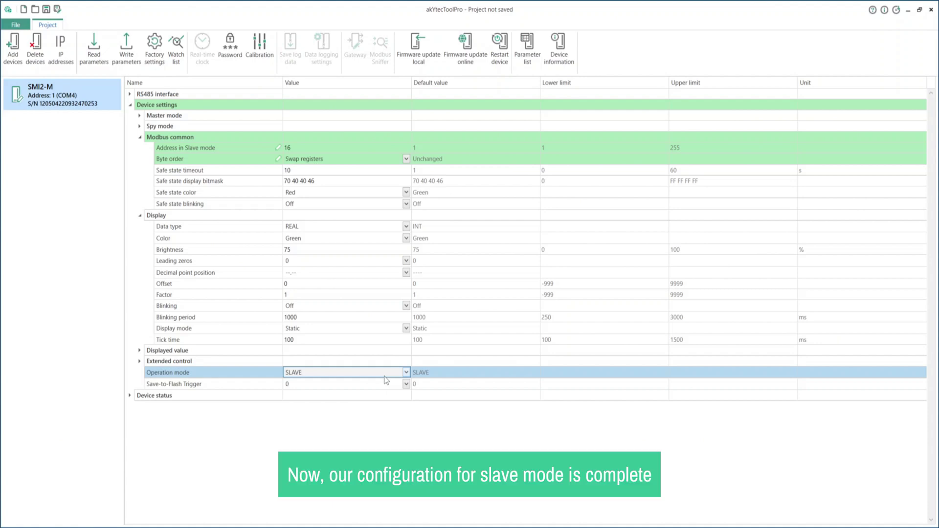
left_click(136, 63)
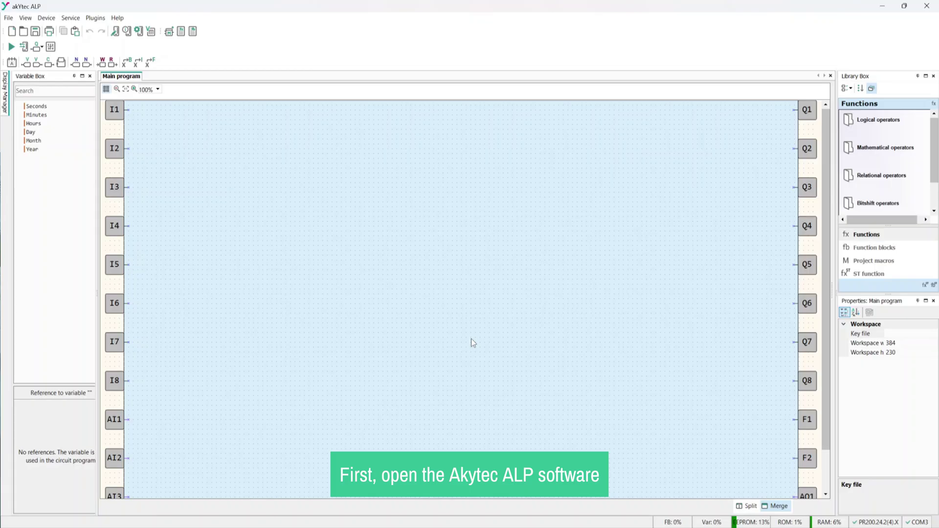
- Switch to akYtec ALP and set the RS485 interface mode to Master in the device configuration
left_click(139, 31)
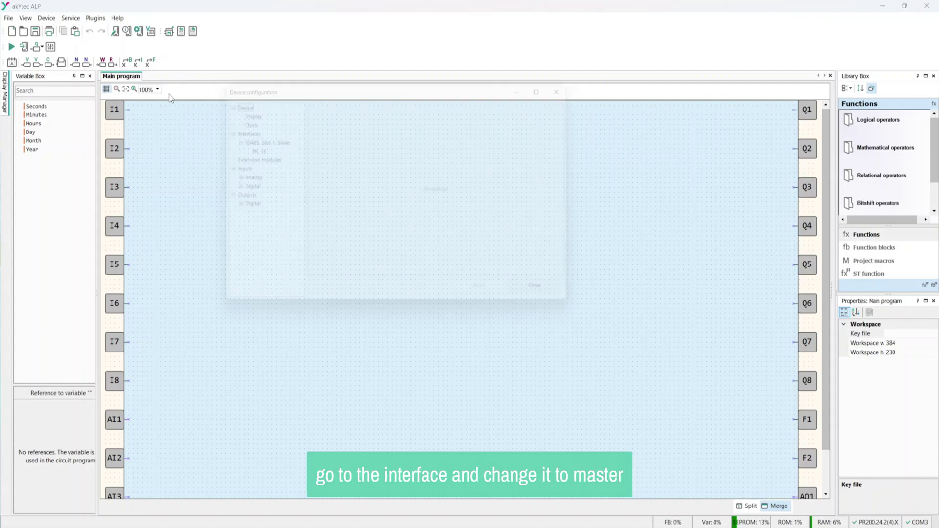
left_click(247, 134)
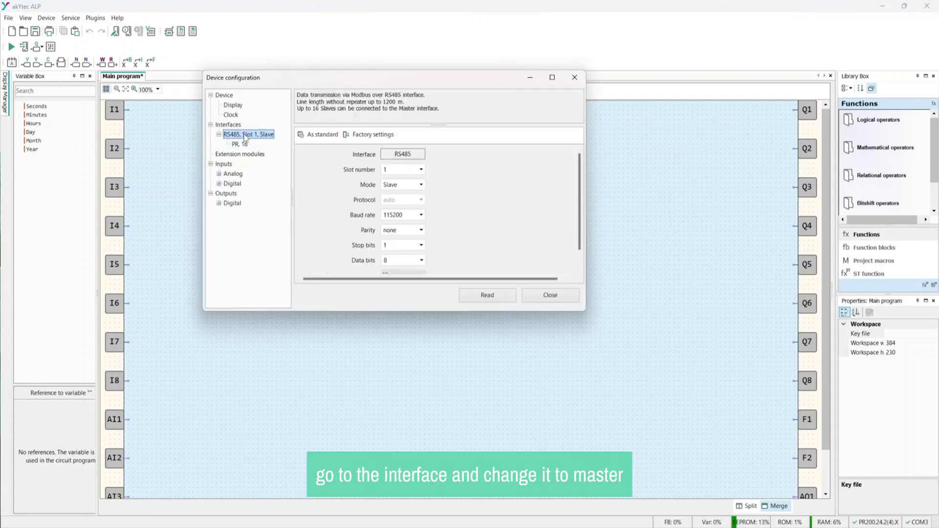
left_click(421, 184)
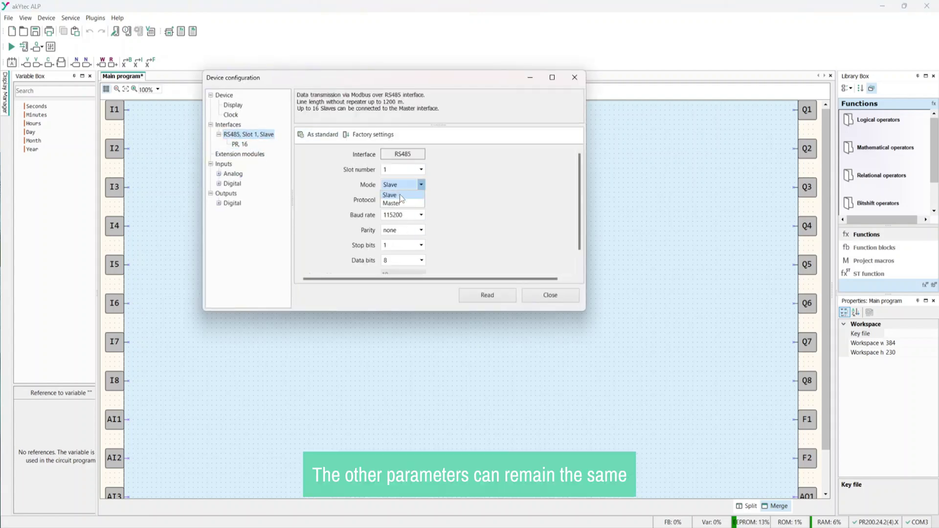
left_click(397, 203)
left_click(399, 188)
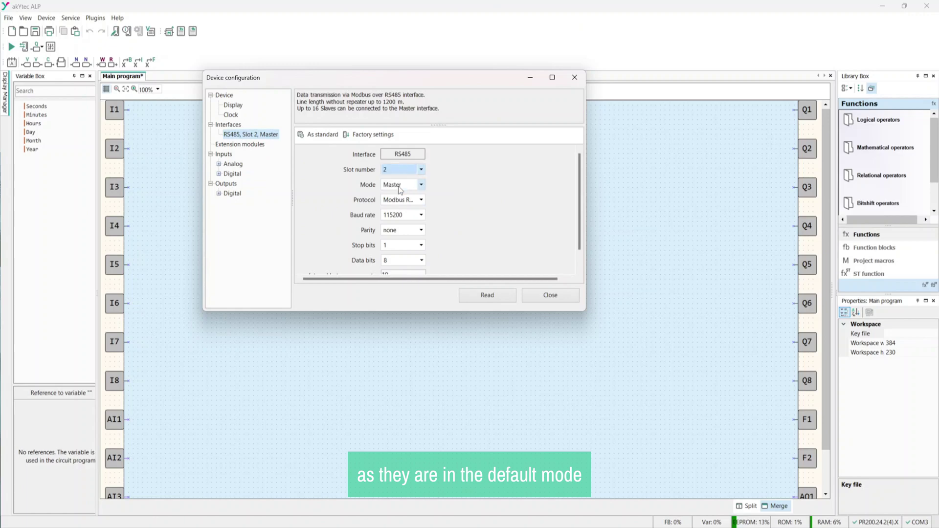
- Add a slave under the RS485 master interface, with register order change enabled and byte order change disabled
right_click(268, 137)
left_click(282, 145)
left_click(256, 144)
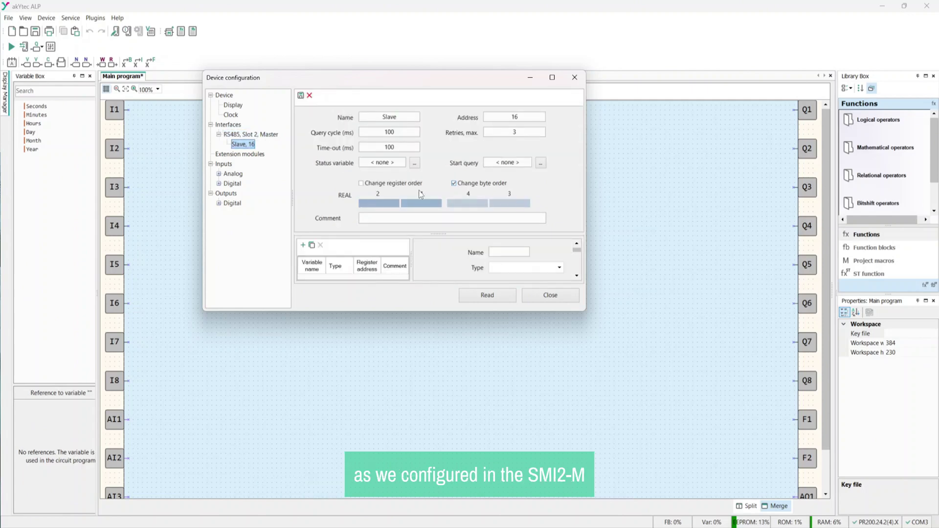
left_click(398, 183)
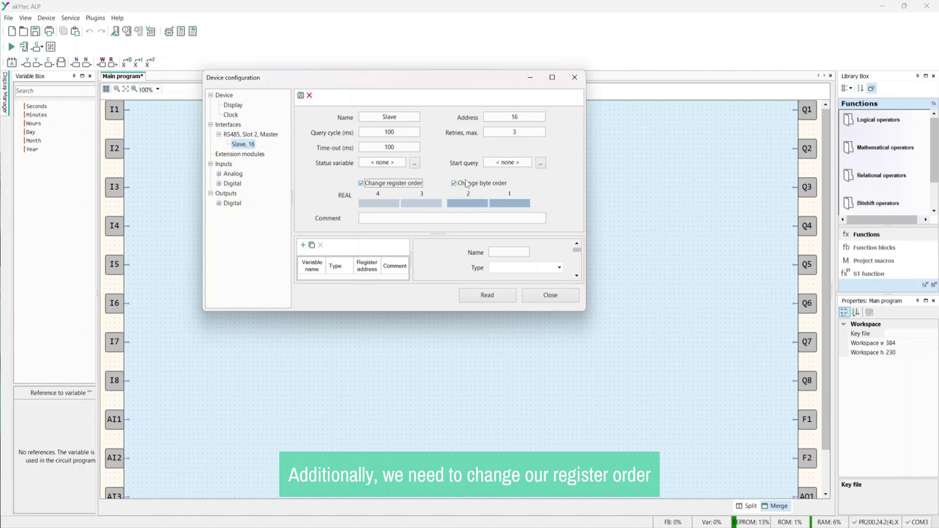
left_click(467, 183)
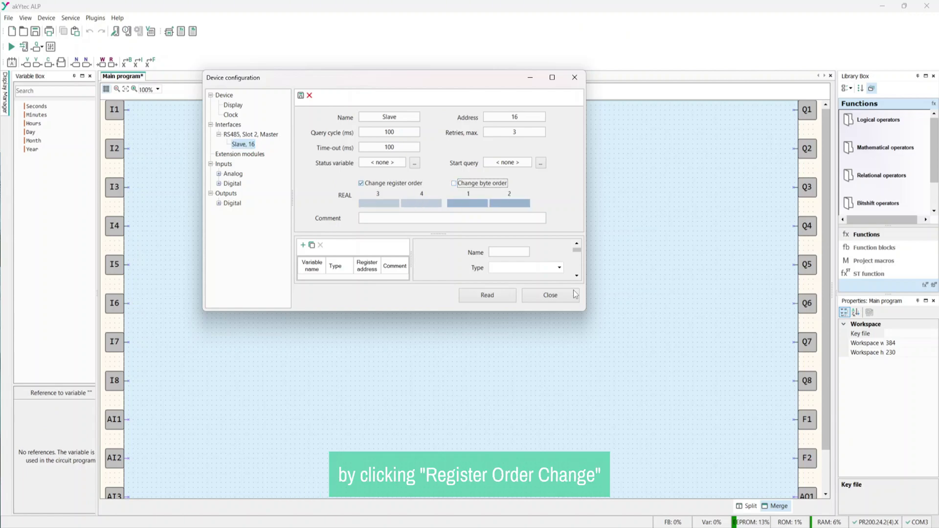
- Add a variable named Dis_Real of type REAL to the slave with address 16
left_click_drag(586, 310, 752, 445)
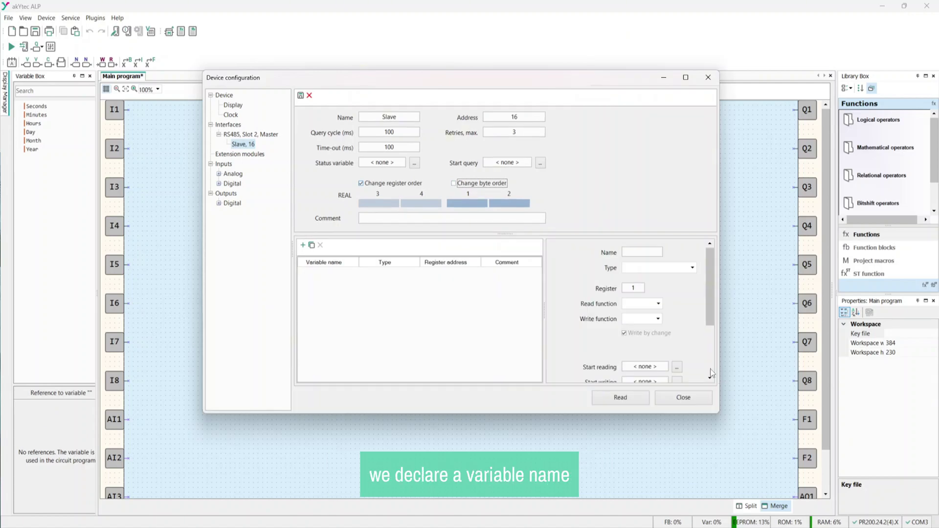
left_click(304, 245)
left_click(656, 253)
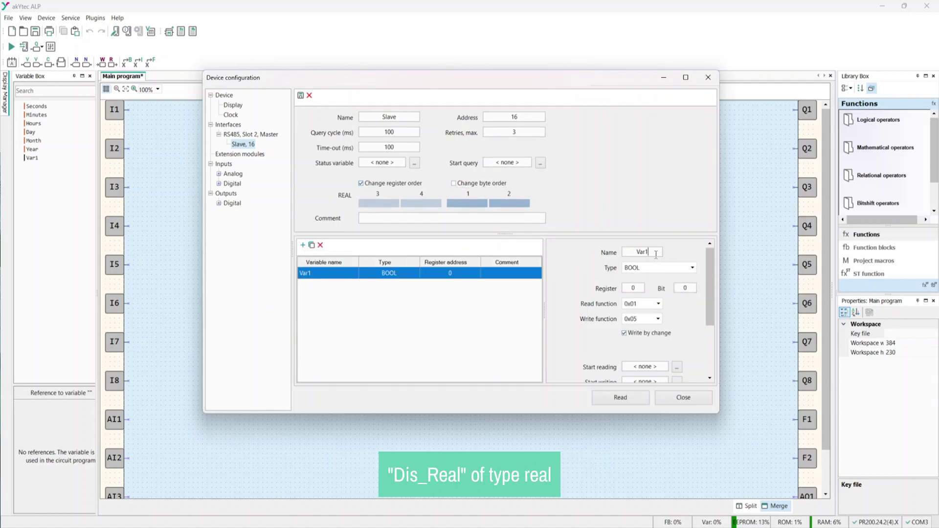
key("BackSpace")
key("BackSpace")
key("BackSpace")
key("BackSpace")
type("Dis_Real")
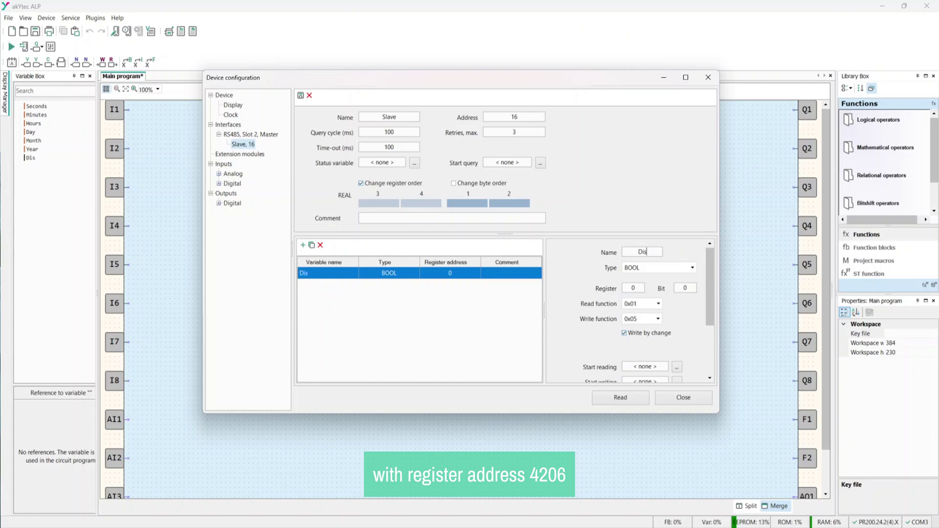
left_click(692, 267)
left_click(681, 297)
- Give Dis_Real read function 0x04, write function 0x10 and register 4206, and close the device configuration
left_click(659, 304)
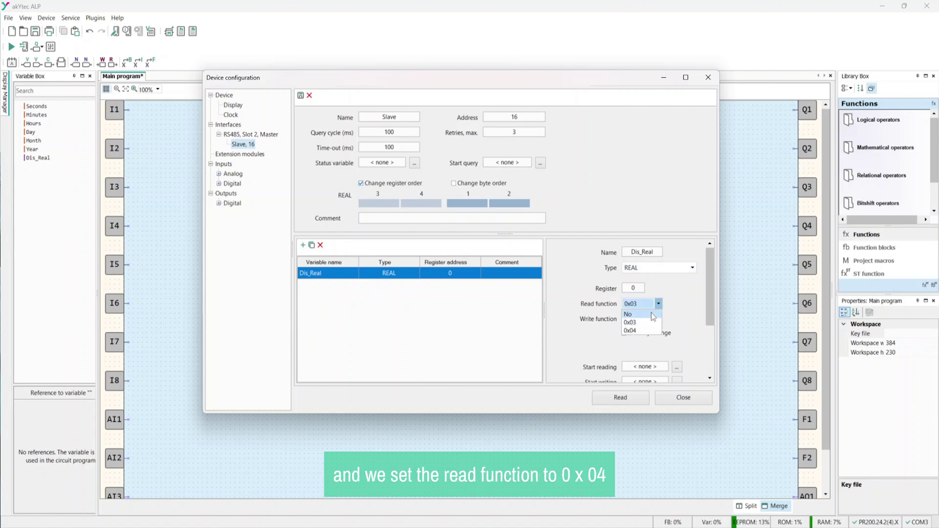
left_click(630, 331)
left_click(658, 319)
left_click(642, 337)
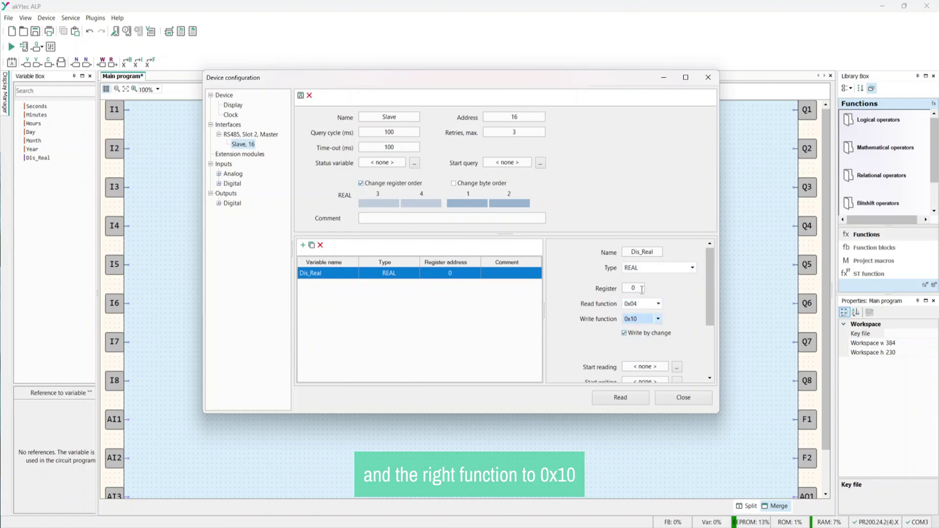
double_click(633, 288)
type("4206")
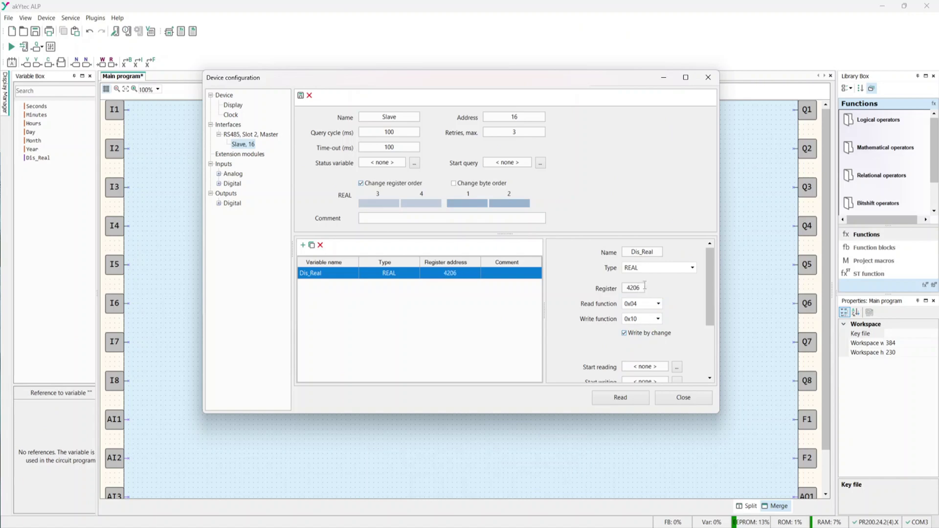
left_click(683, 399)
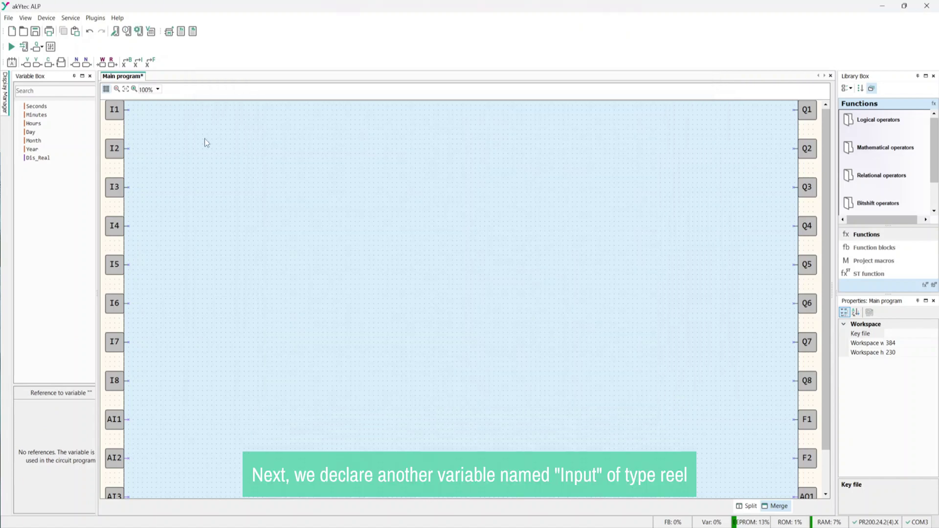
- Place an input variable block in the main program beside I4 and assign it a new REAL variable named Input
left_click(37, 62)
left_click(195, 231)
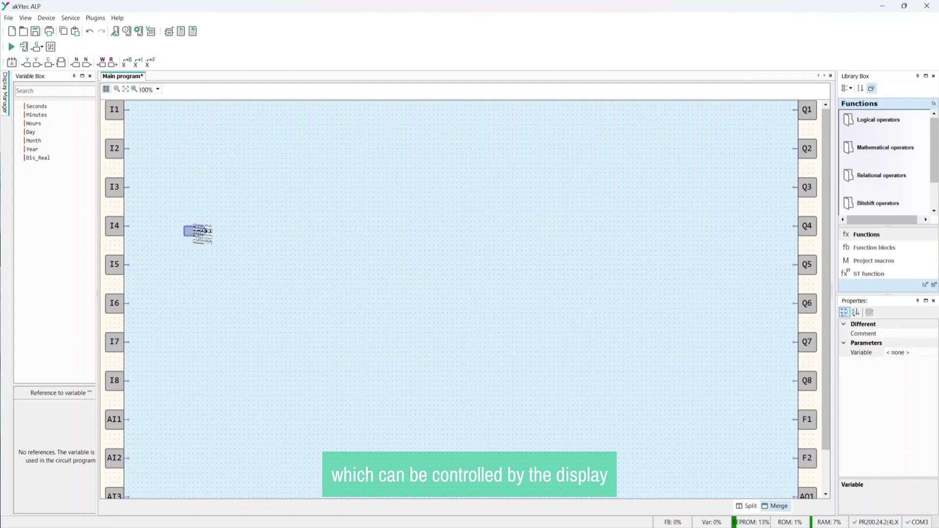
double_click(195, 231)
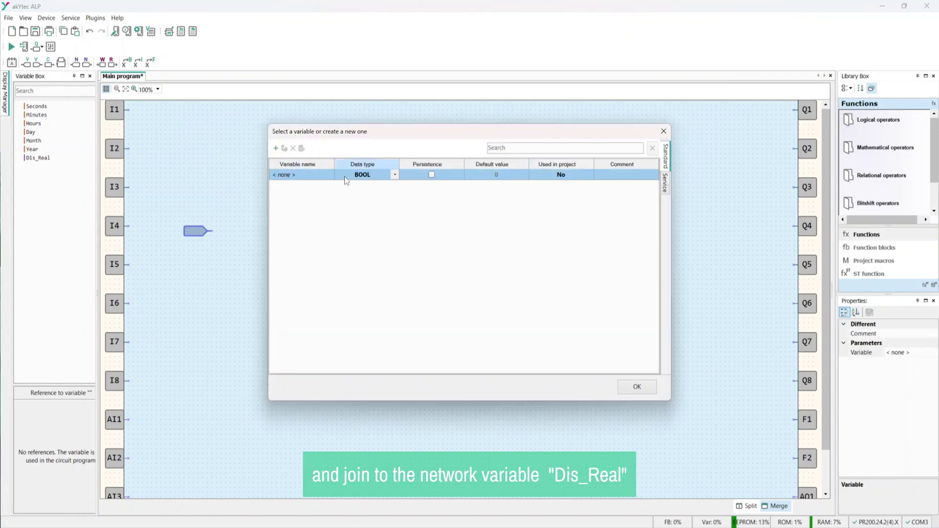
double_click(311, 173)
type("Input")
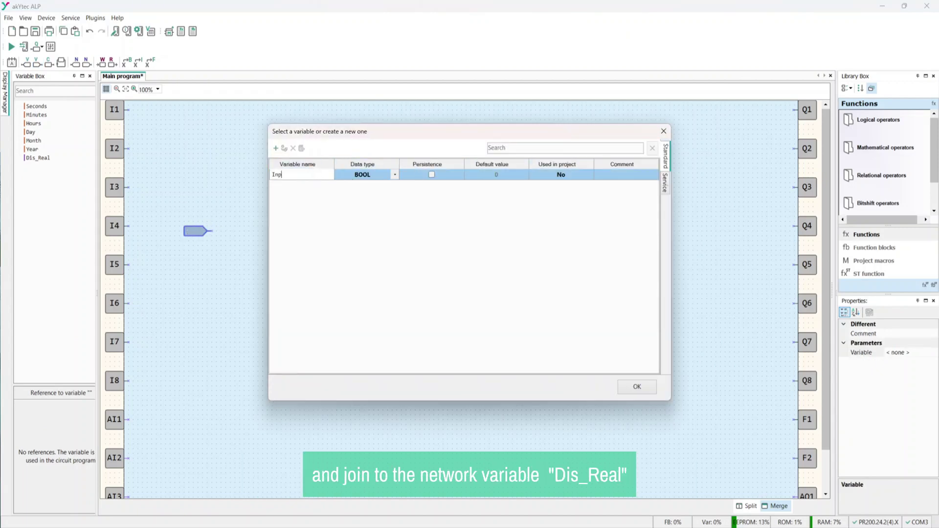
left_click(395, 177)
left_click(396, 179)
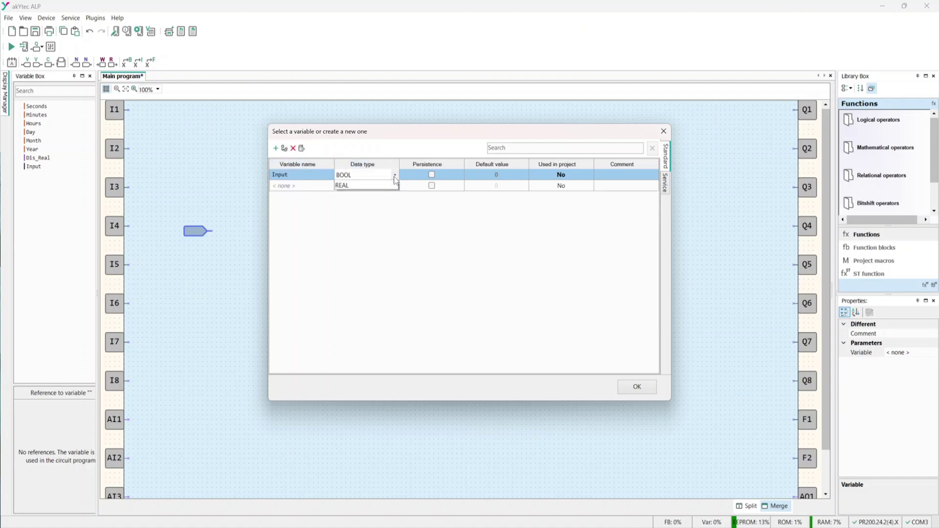
left_click(392, 203)
left_click(627, 391)
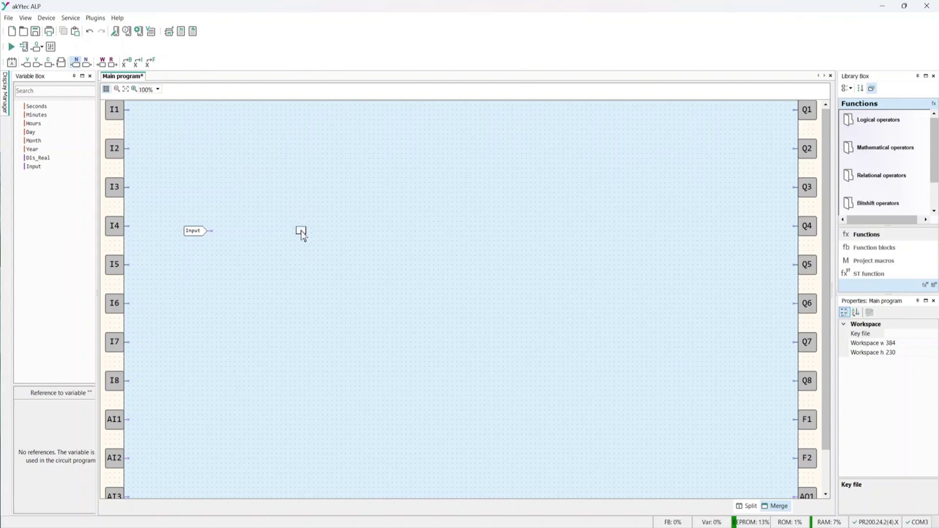
- Place a network output block assigned to Dis_Real in line with the Input block and wire Input to it
left_click(302, 231)
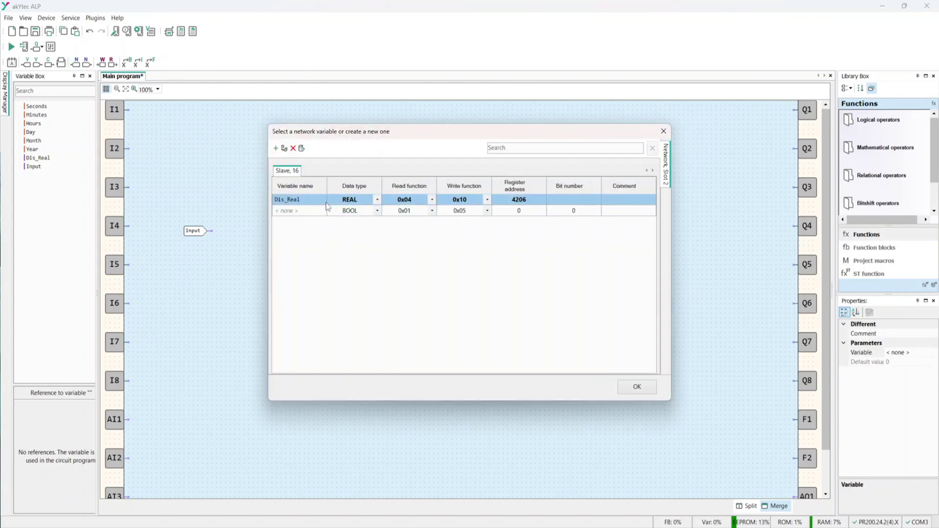
left_click(637, 387)
left_click(284, 272)
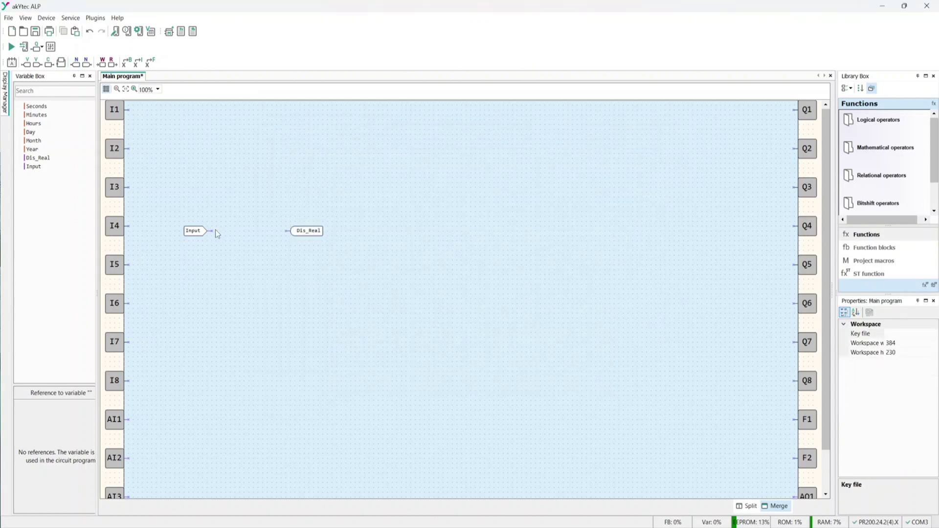
left_click_drag(216, 231, 287, 231)
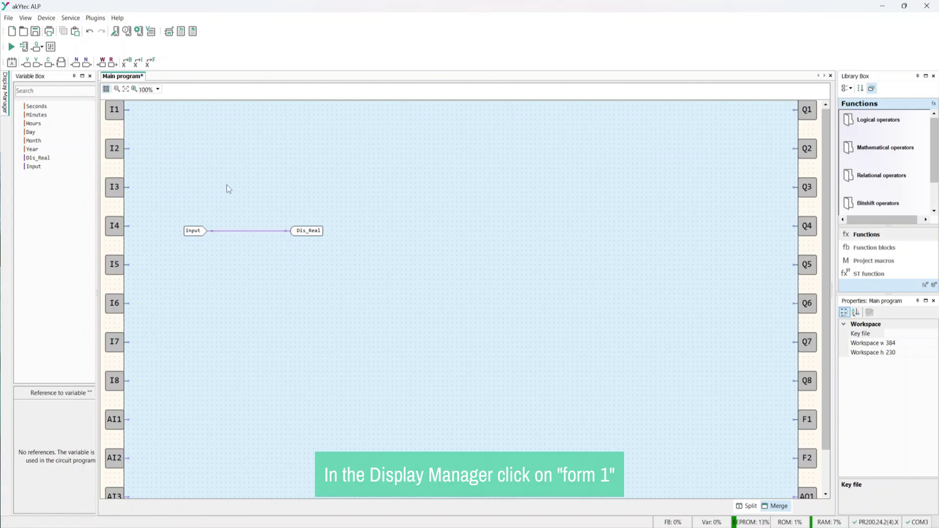
- Open display Form 1 and place an I/O box (INT/REAL) in the first row of the display
left_click(6, 104)
double_click(54, 126)
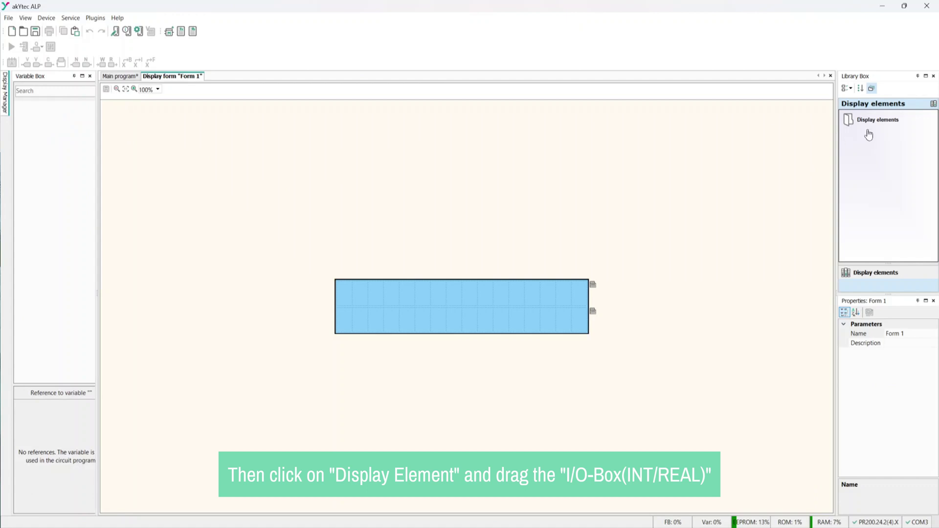
left_click(874, 121)
left_click_drag(881, 181, 451, 294)
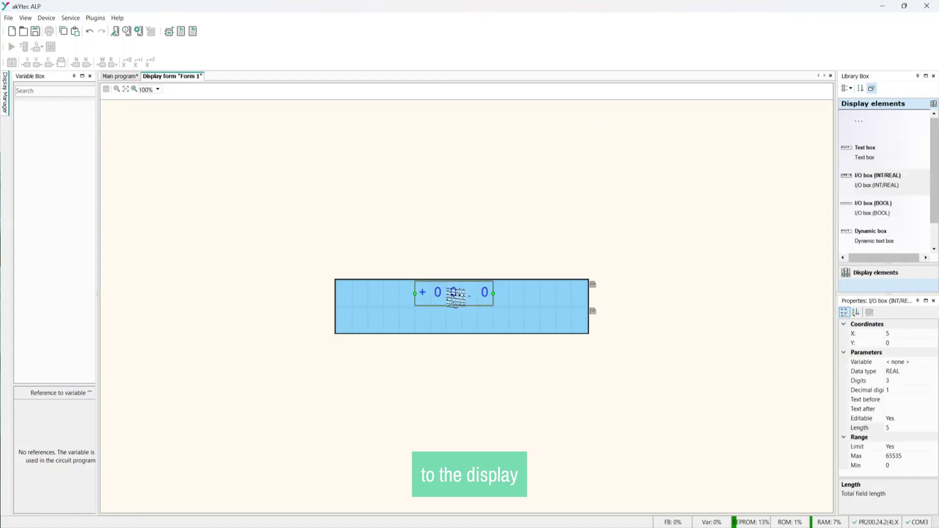
- Assign the variable Input to the I/O box and transfer the program to the device
left_click(909, 362)
left_click(933, 362)
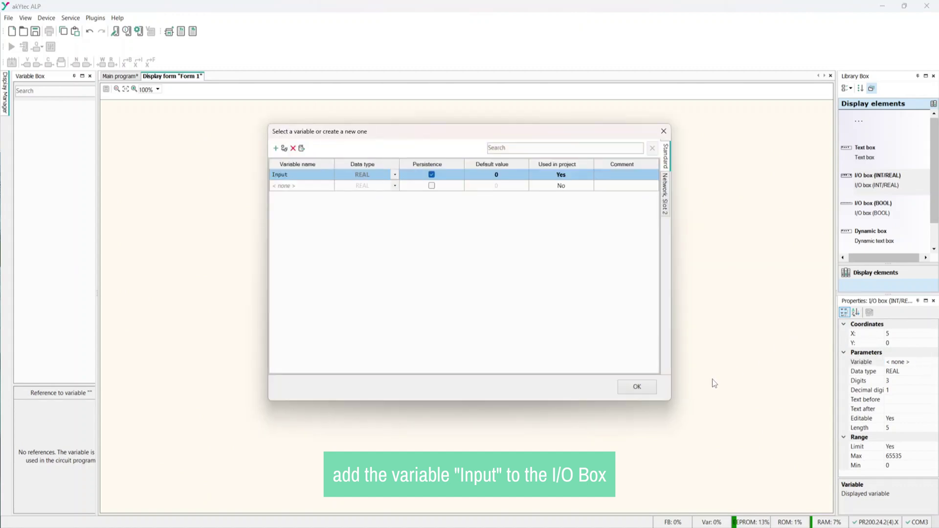
left_click(637, 387)
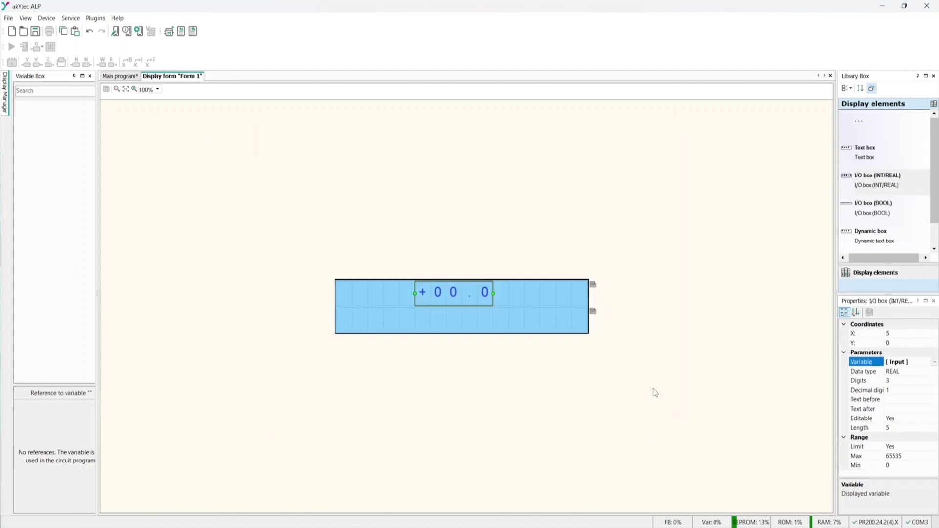
left_click(118, 32)
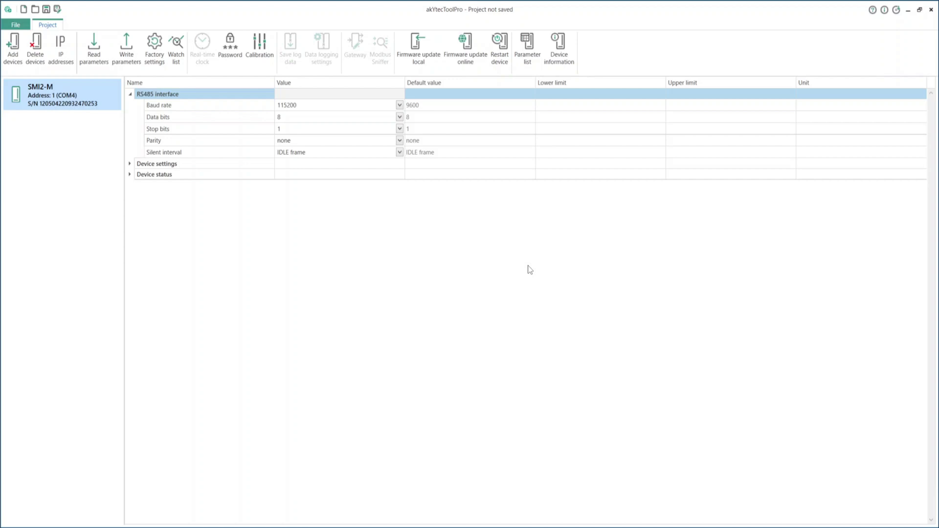
- In akYtecToolPro, set the SMI2-M's target device address to 10, start register to 512 and byte order to Swap bytes
left_click(131, 164)
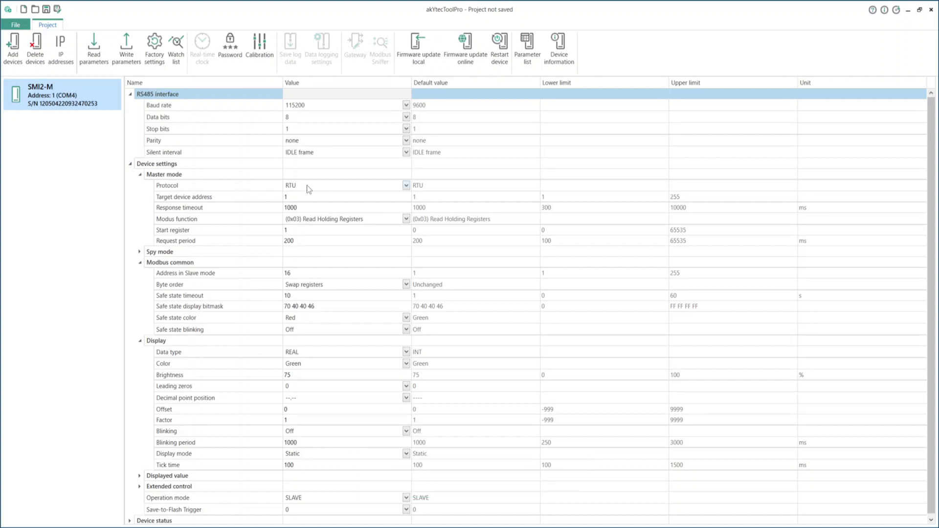
left_click(357, 199)
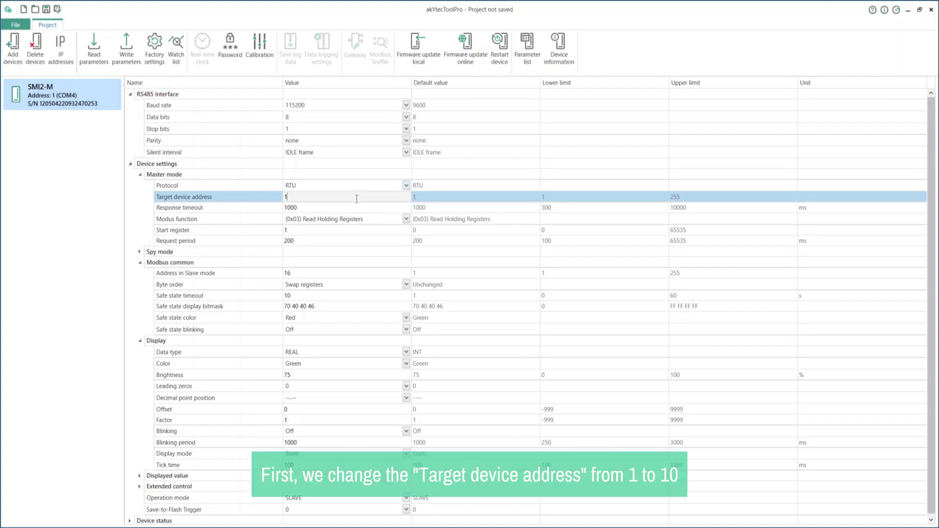
key("BackSpace")
type("10")
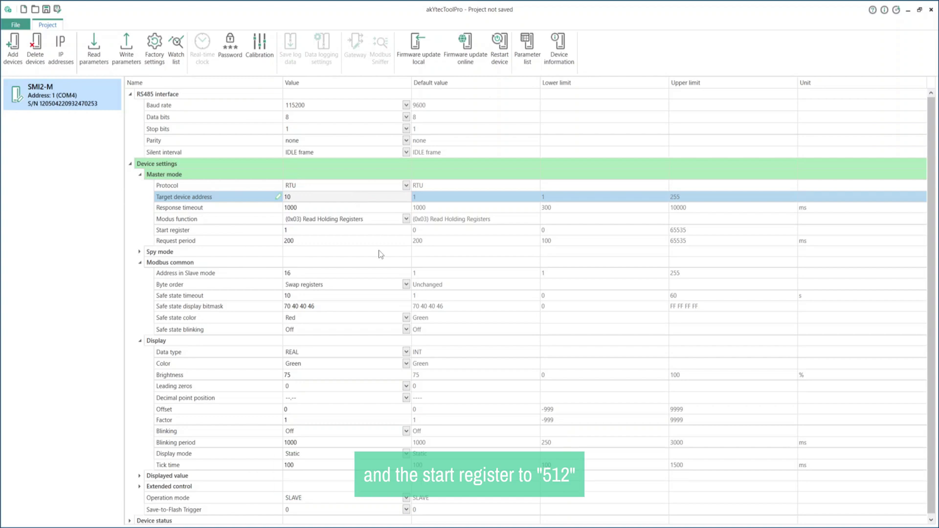
left_click(377, 230)
type("51")
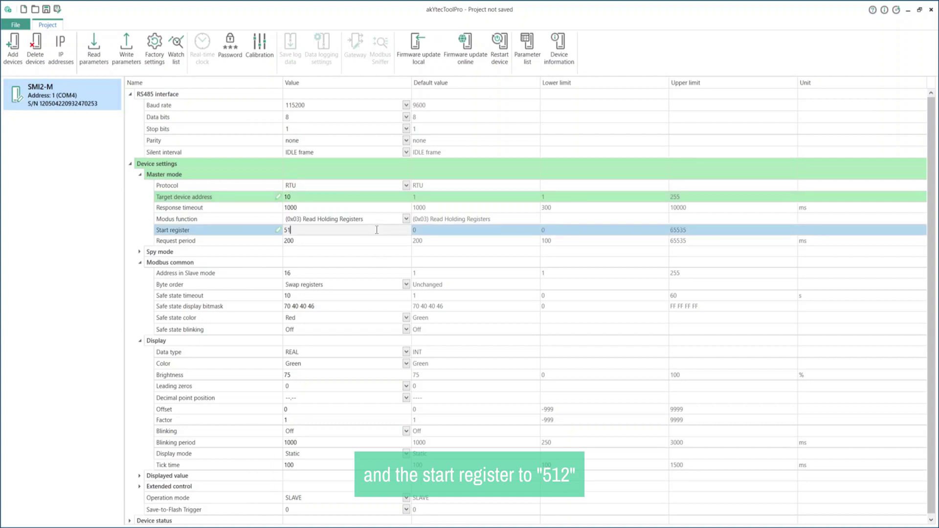
type("2")
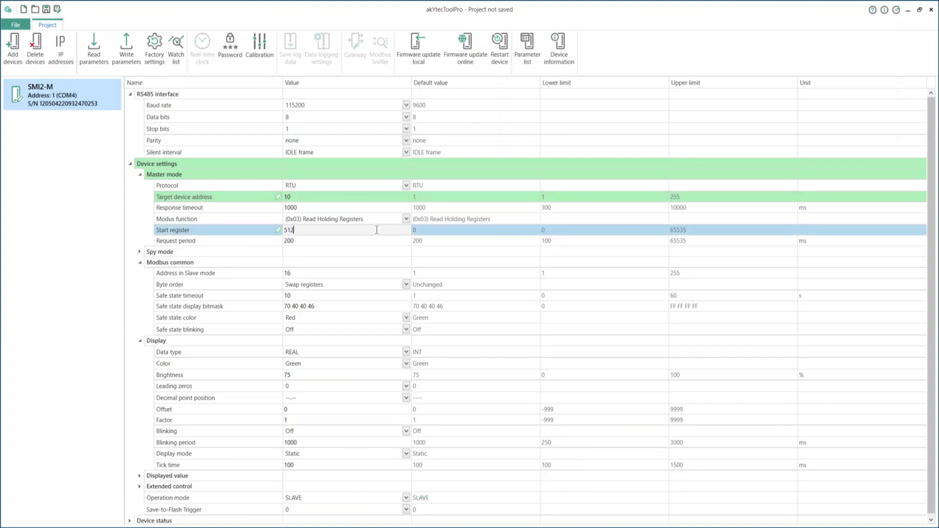
left_click(406, 284)
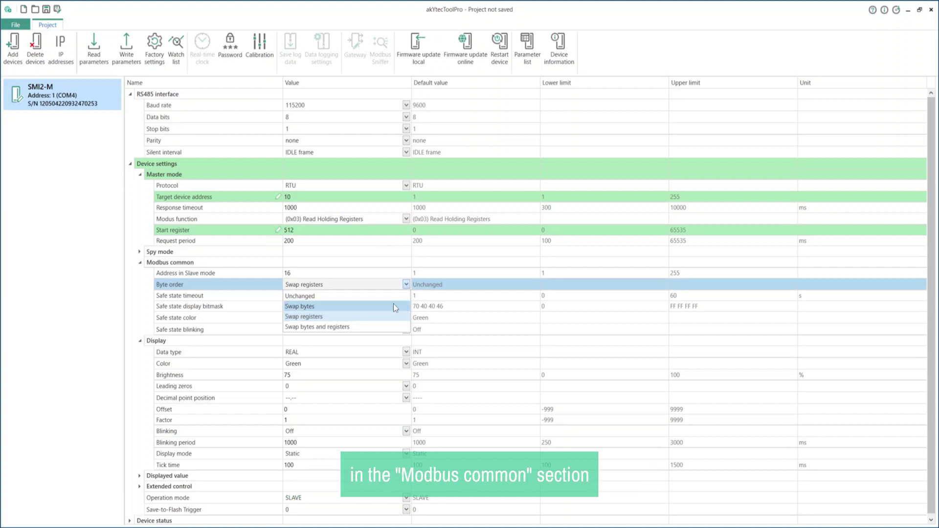
left_click(394, 306)
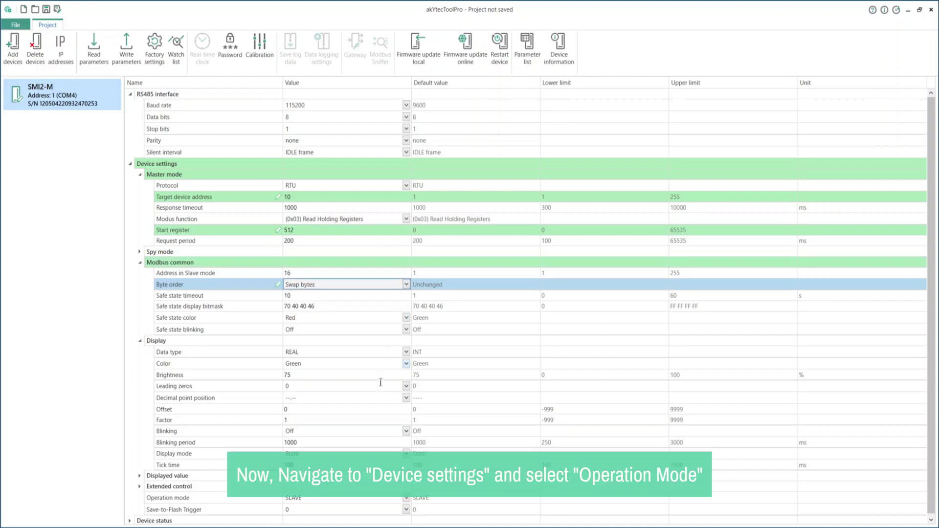
- Set the SMI2-M's operation mode to MASTER and write the parameters to the device
scroll(383, 415, "down", 1)
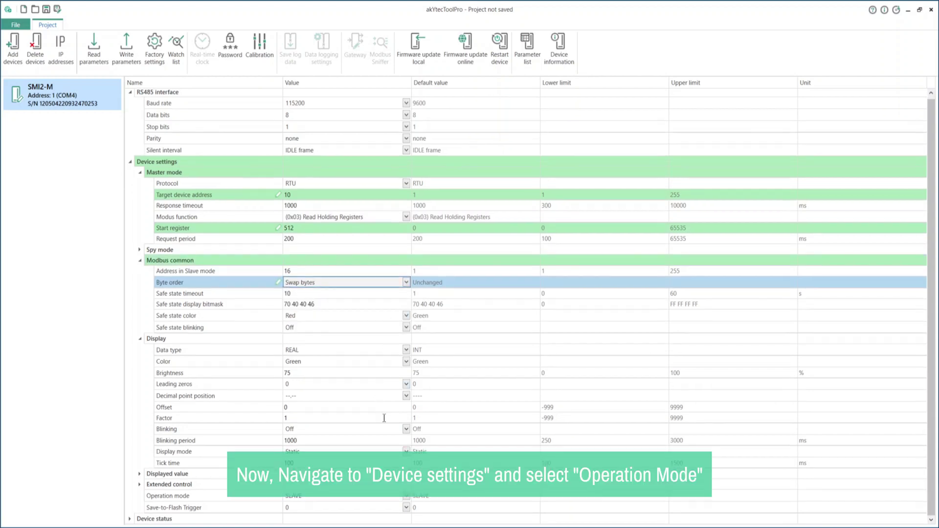
left_click(408, 495)
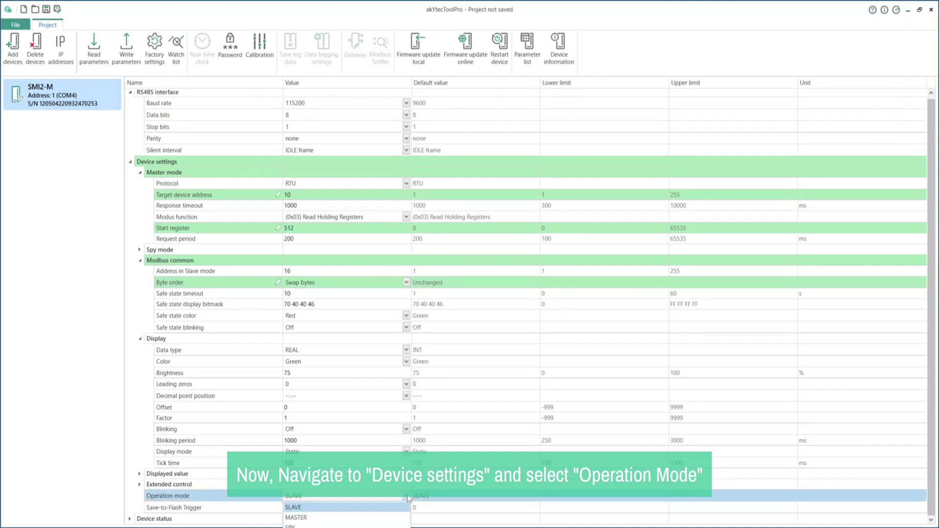
left_click(393, 519)
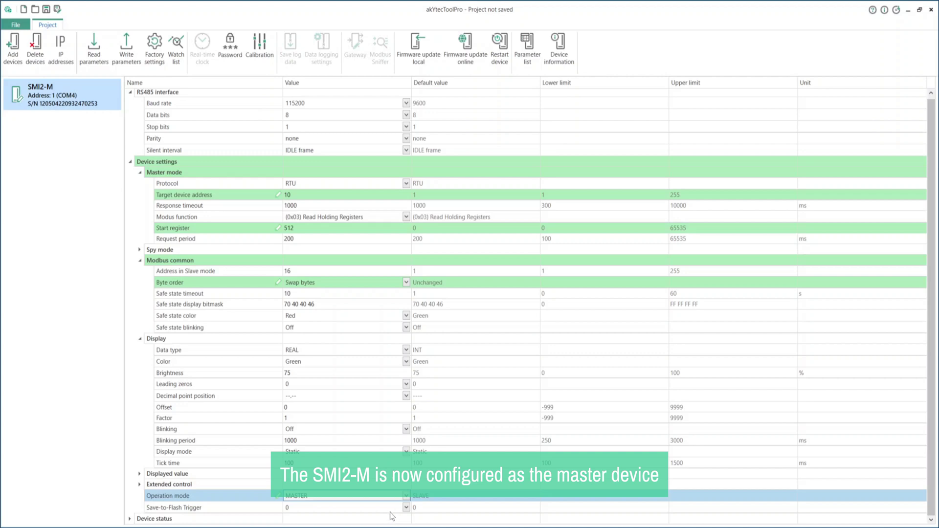
left_click(121, 55)
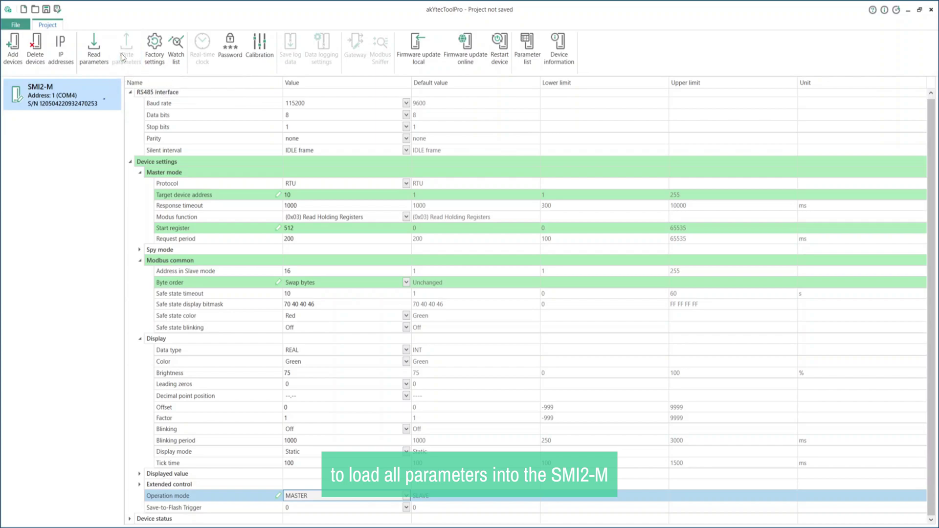